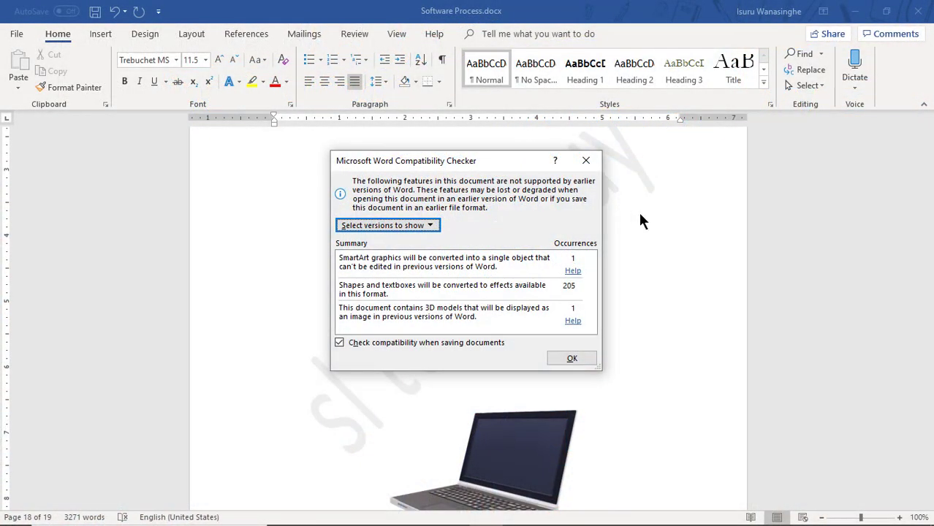
Close the Compatibility Checker so the save finishes and the Inception subsection reappears
left_click(403, 227)
left_click(406, 240)
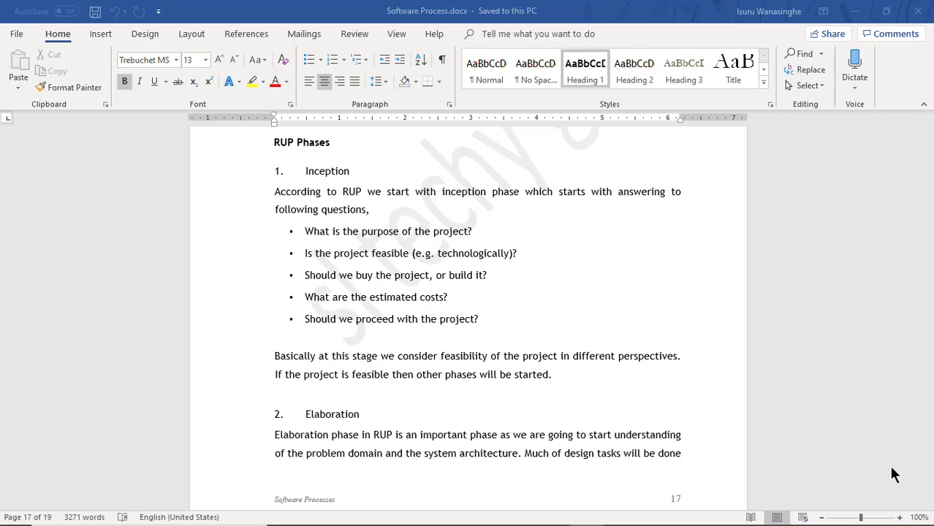
left_click(682, 263)
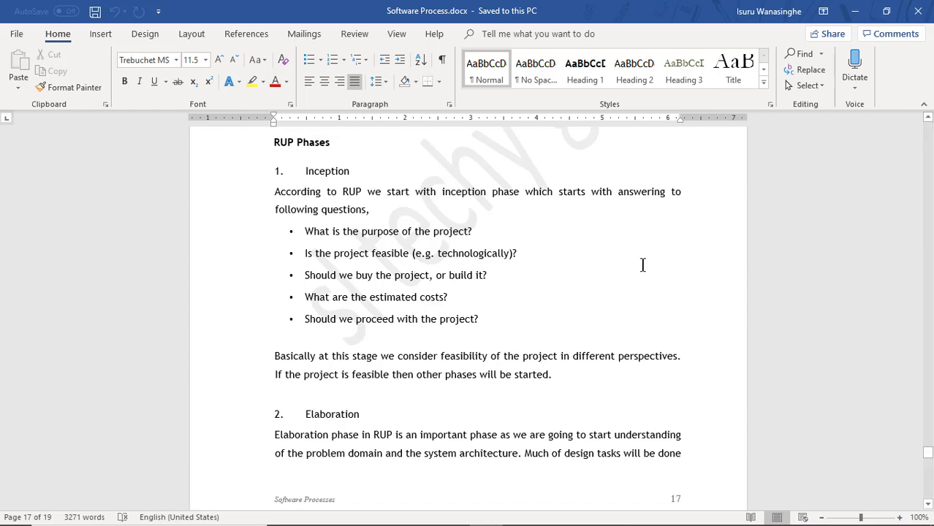
Scroll to the SmartArt pie and select the Confidentiality label's text to confirm it is editable
scroll(591, 307, "down", 6)
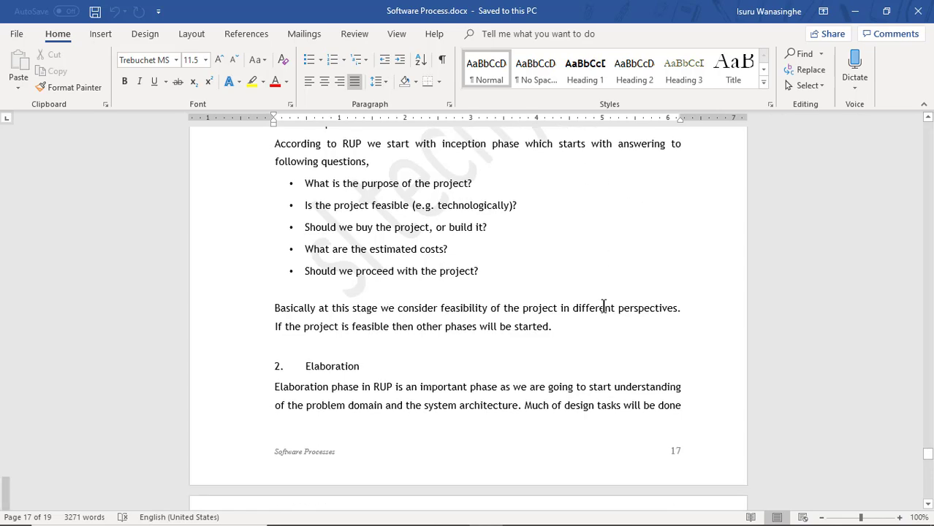
scroll(560, 242, "down", 4)
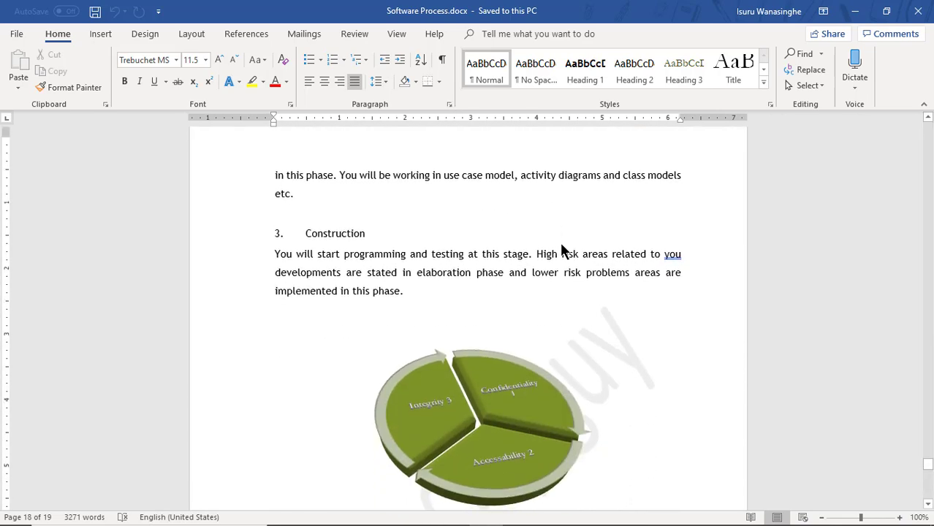
scroll(562, 239, "down", 3)
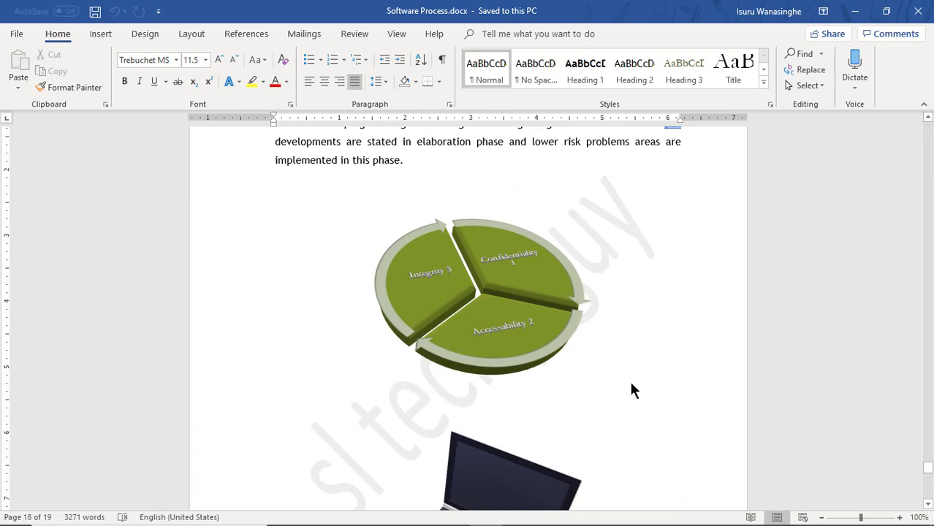
left_click(510, 268)
left_click(511, 264)
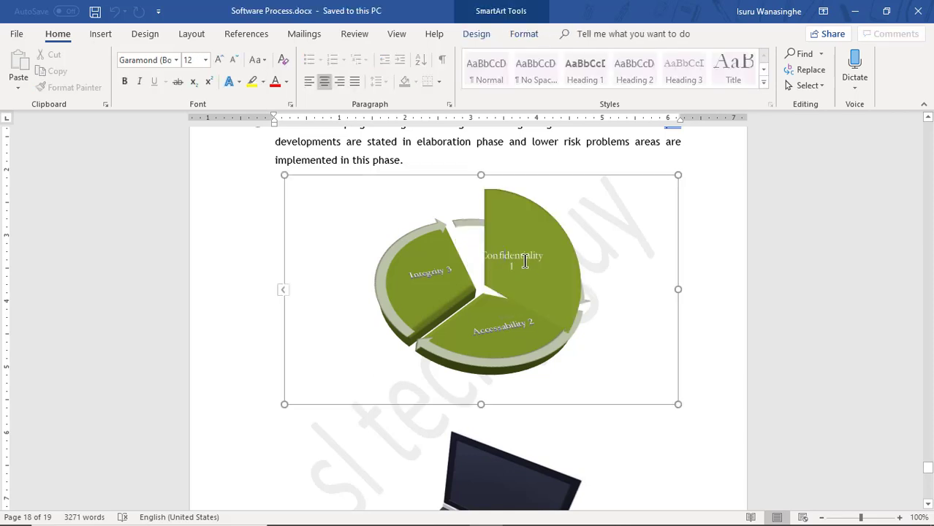
left_click_drag(549, 257, 481, 256)
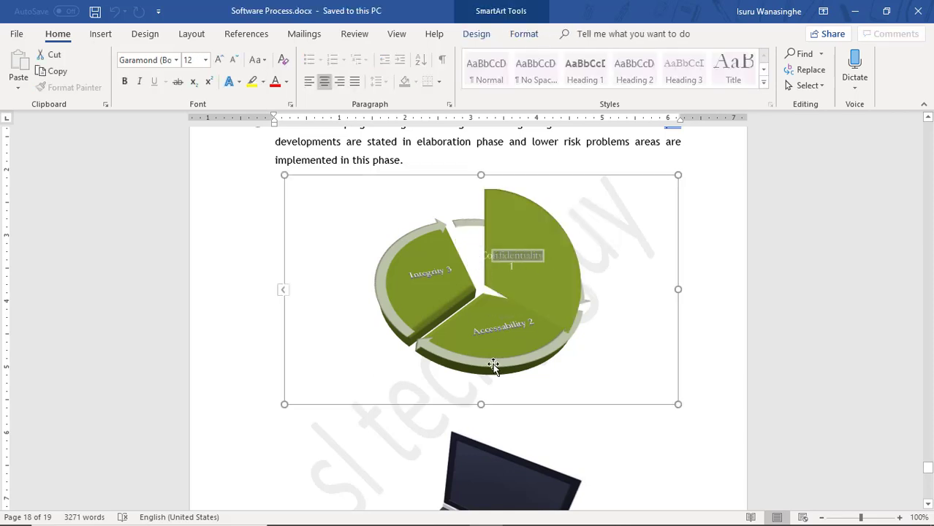
Put the cursor in the Integrity label, then scroll down to the laptop model
left_click(486, 331)
left_click(421, 274)
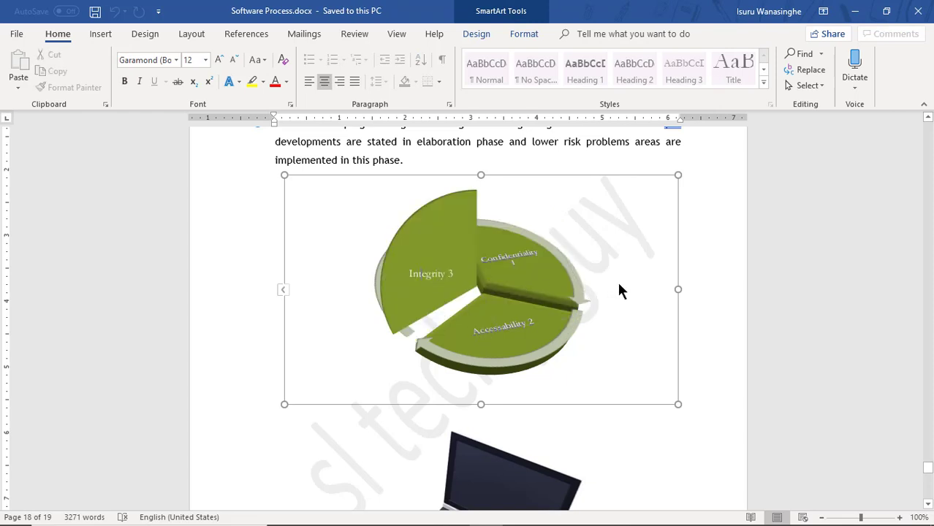
scroll(618, 291, "down", 3)
scroll(619, 281, "down", 2)
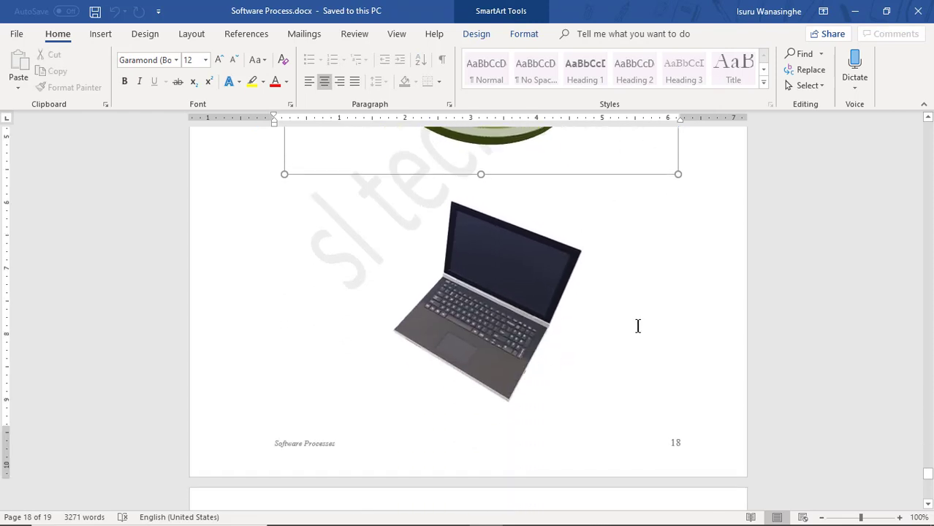
Drag the laptop 3D model's central rotate handle to tilt it to a new angle, then deselect it
left_click(568, 313)
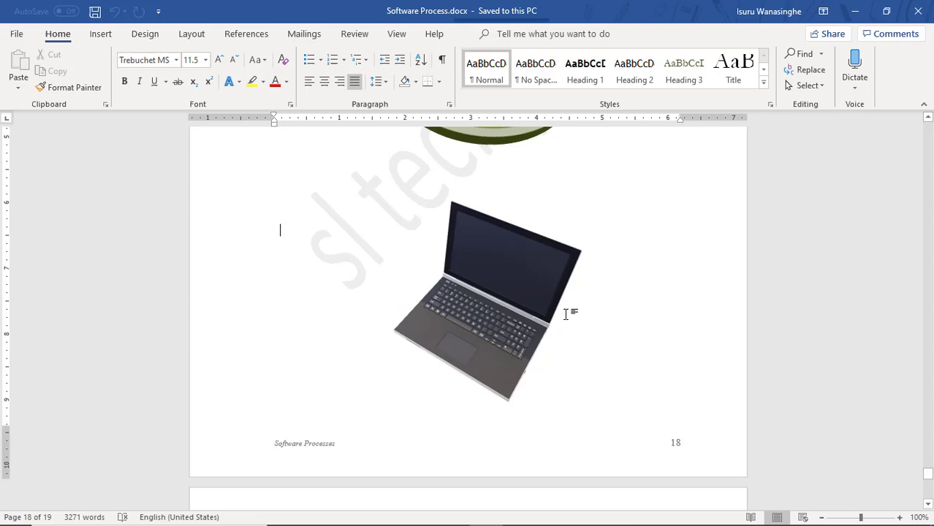
left_click(499, 295)
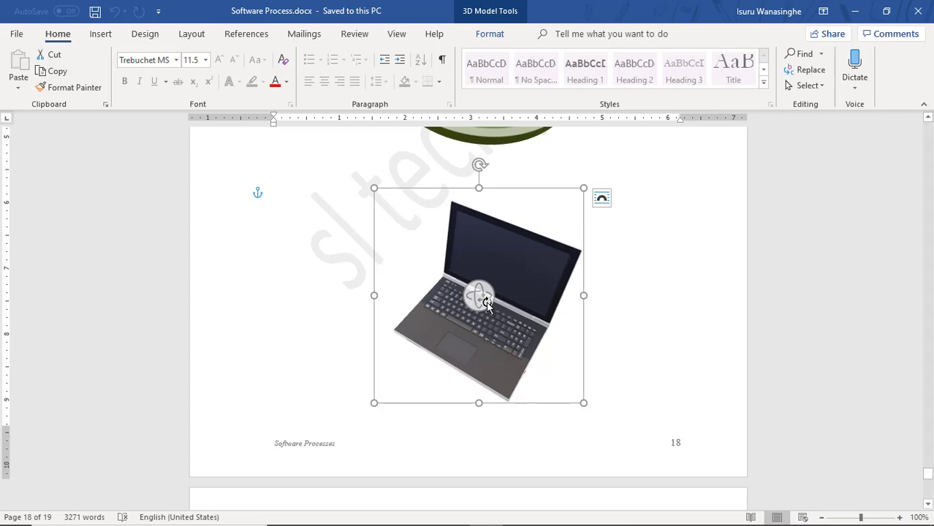
mouse_move(479, 295)
left_mouse_down()
mouse_move(459, 223)
mouse_move(526, 282)
mouse_move(420, 274)
mouse_move(455, 259)
mouse_move(473, 279)
left_mouse_up()
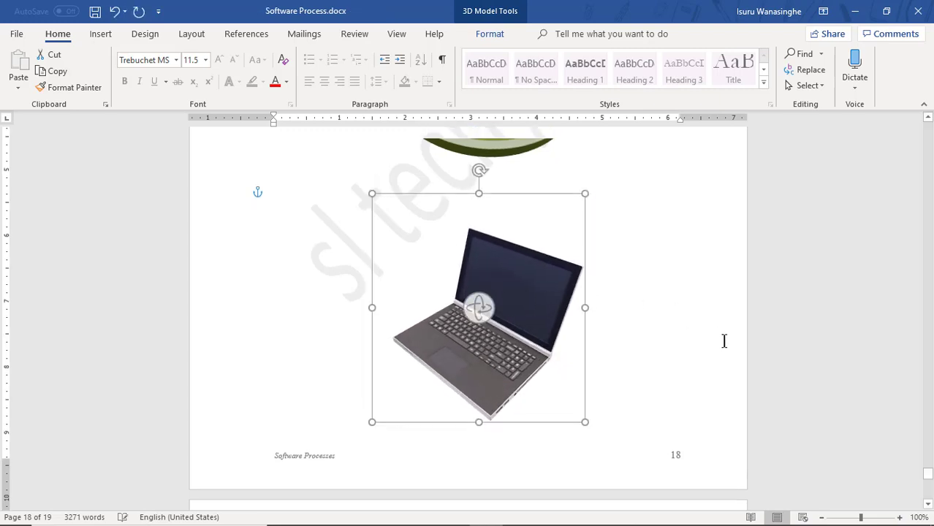
scroll(723, 338, "up", 5)
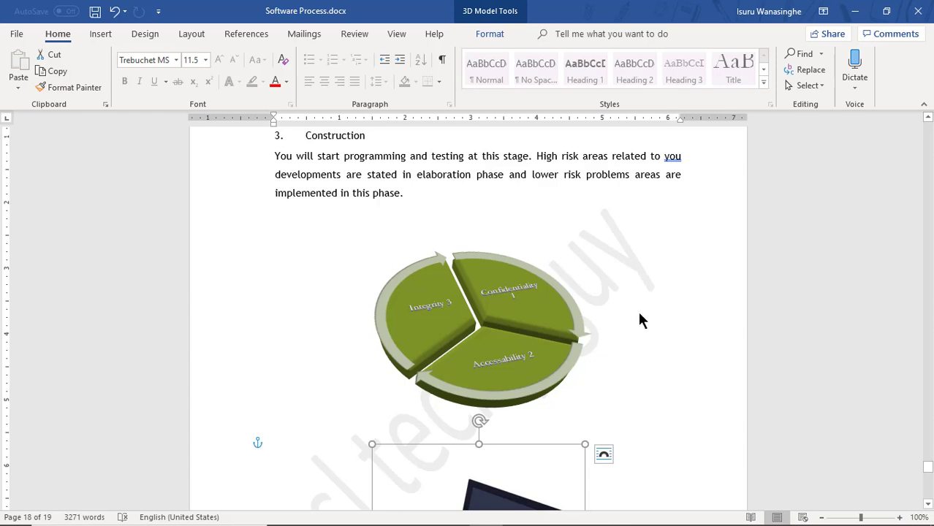
scroll(640, 320, "down", 5)
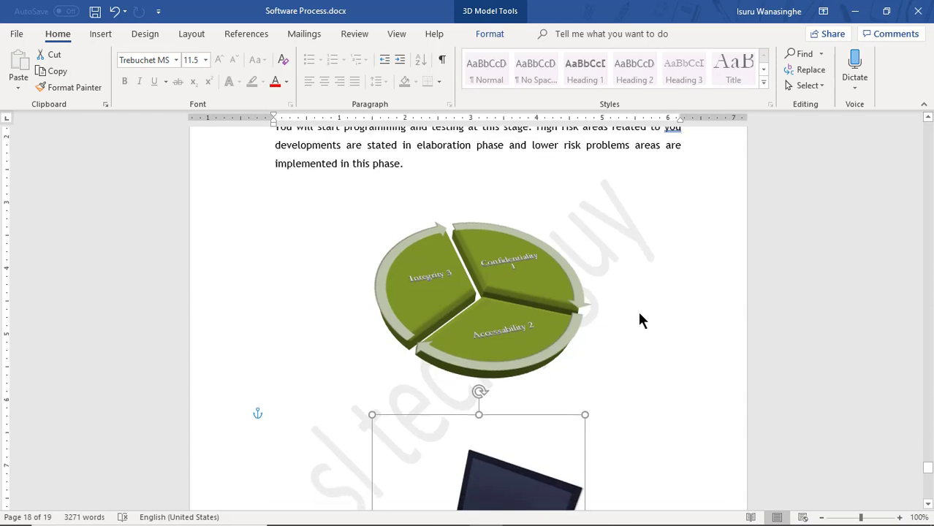
left_click(679, 338)
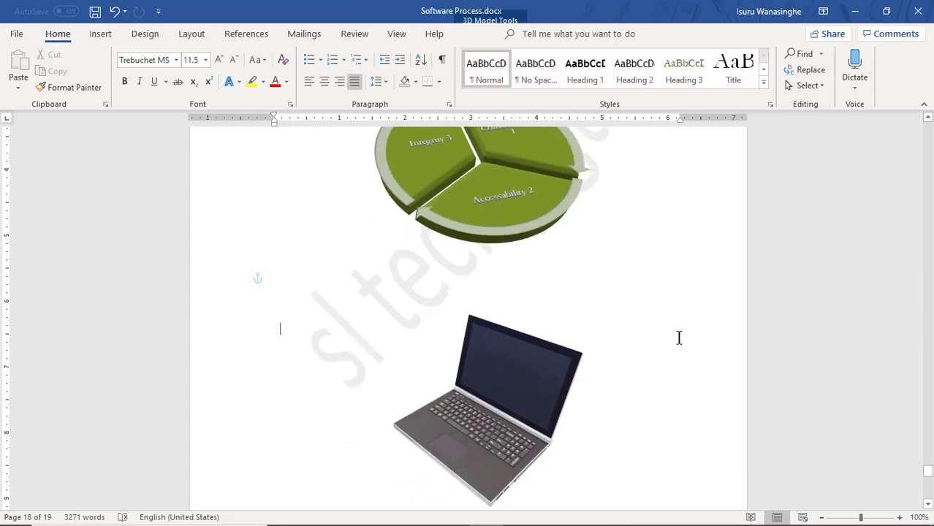
scroll(678, 357, "up", 5)
scroll(678, 370, "up", 1)
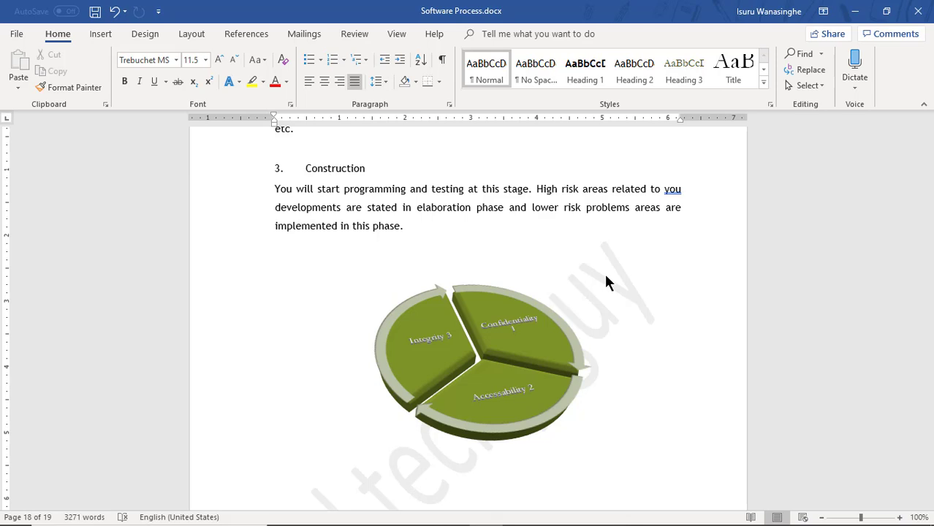
Swing the laptop 3D model round so it sits front-facing, then deselect it
scroll(647, 344, "down", 6)
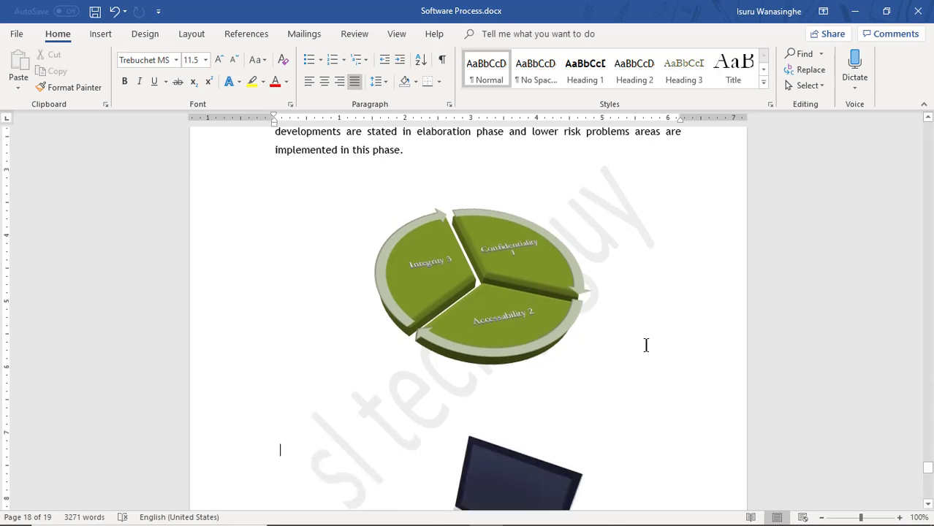
left_click(501, 356)
mouse_move(473, 323)
left_mouse_down()
mouse_move(404, 300)
mouse_move(493, 297)
mouse_move(478, 293)
left_mouse_up()
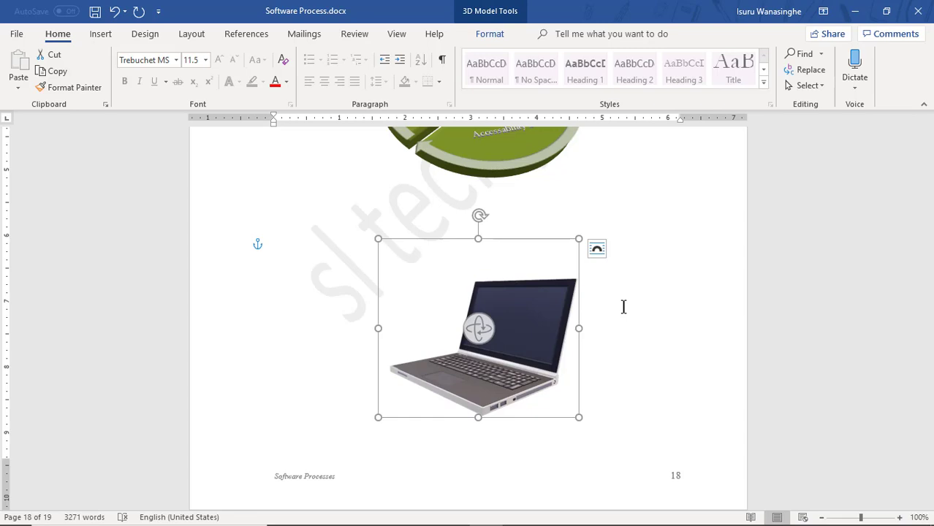
scroll(623, 307, "up", 3)
left_click(662, 370)
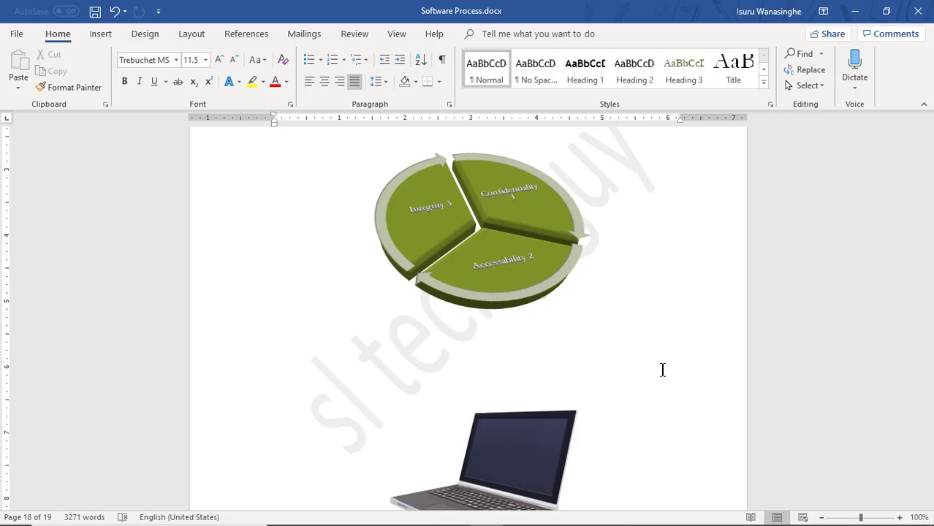
Show the Check for Issues options on the File > Info page for Software Process
left_click(17, 34)
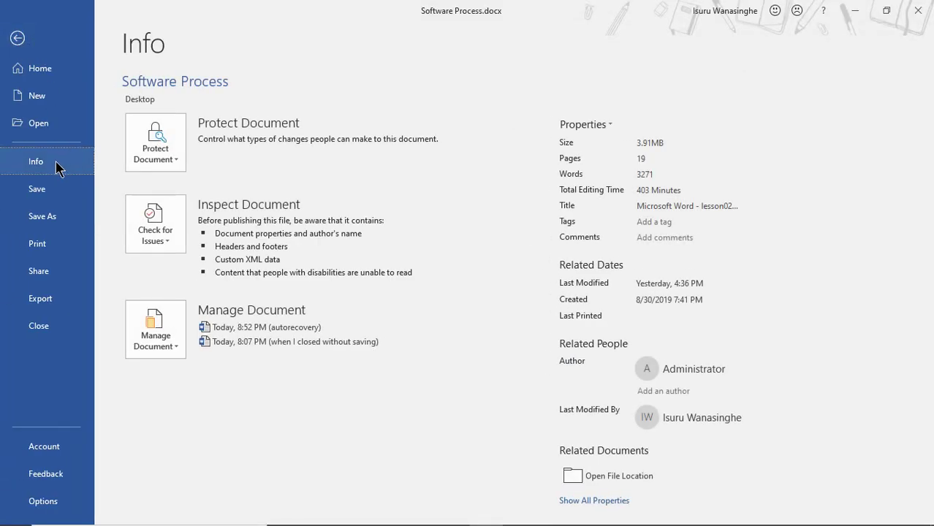
left_click(166, 247)
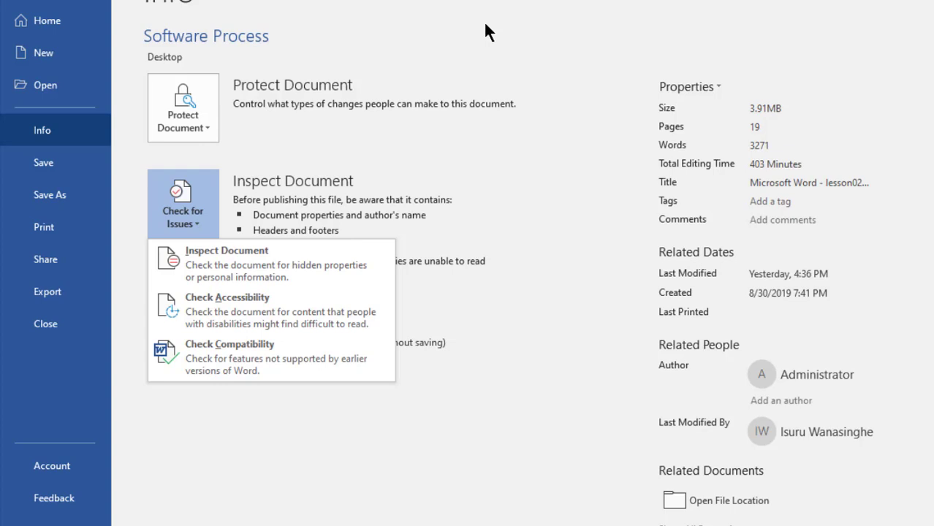
Run Check Compatibility and open the report's help article on SmartArt conversion
left_click(268, 363)
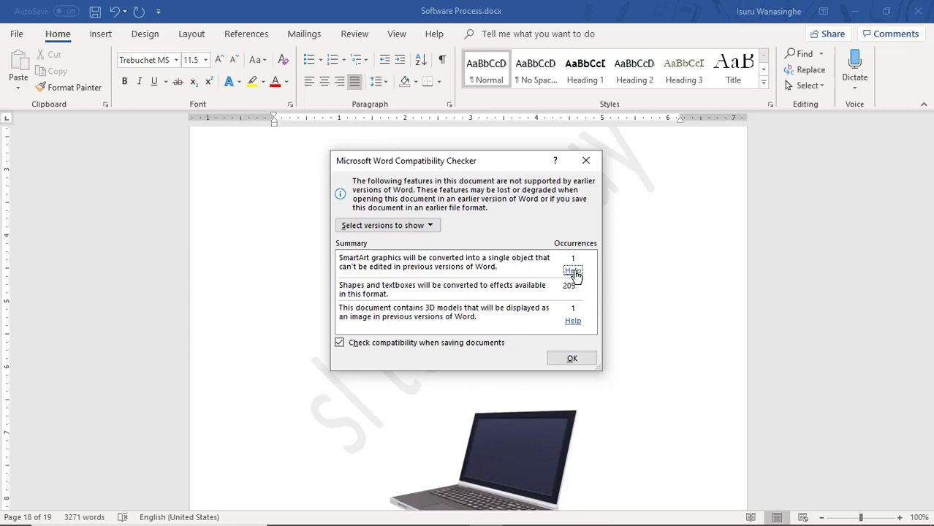
left_click(574, 272)
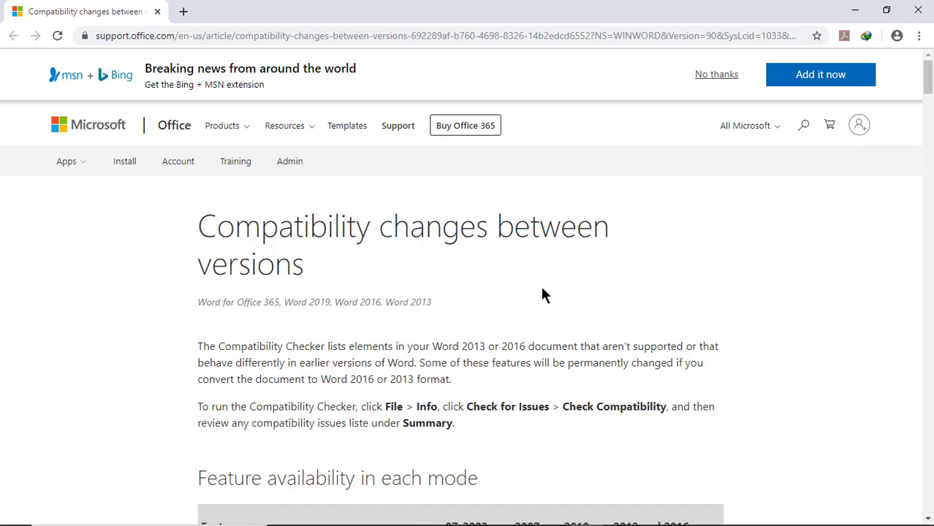
Scroll through the 'Compatibility changes between versions' Feature availability table and back up
scroll(544, 293, "down", 3)
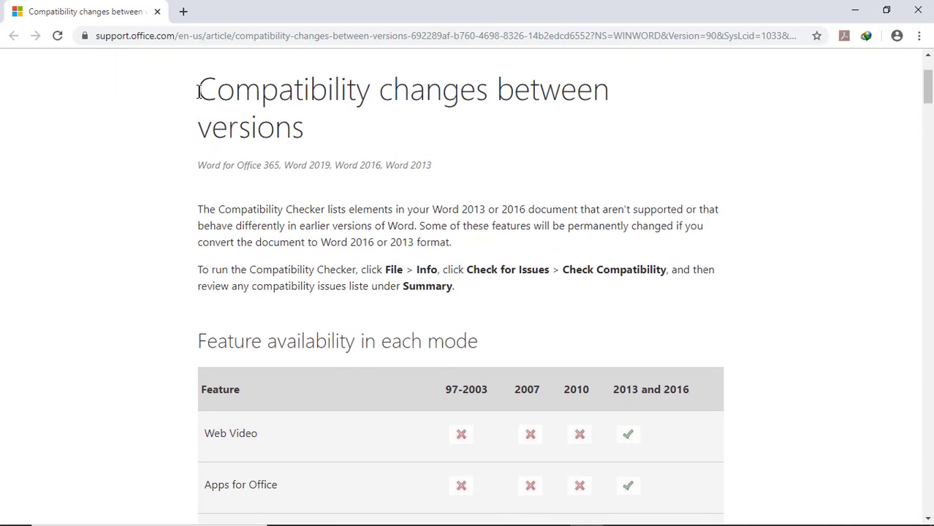
scroll(398, 195, "down", 3)
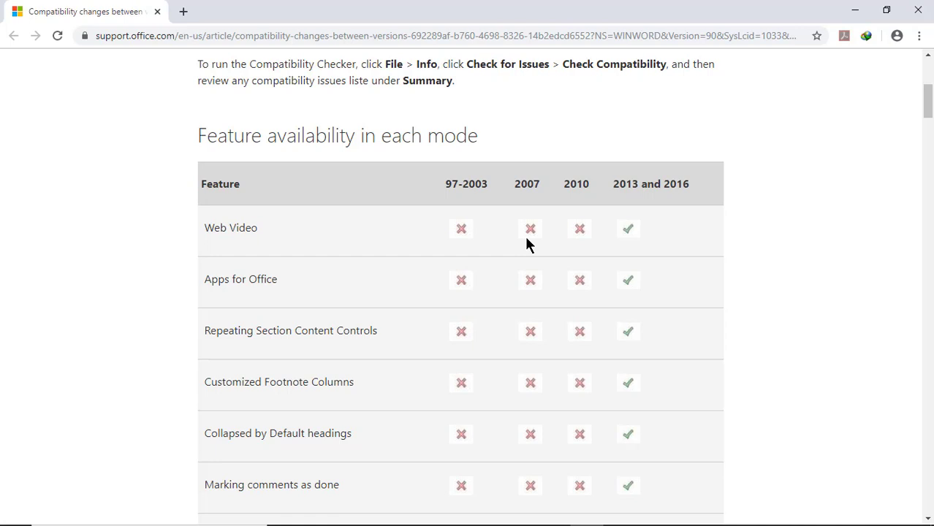
scroll(538, 241, "down", 1)
scroll(538, 243, "down", 1)
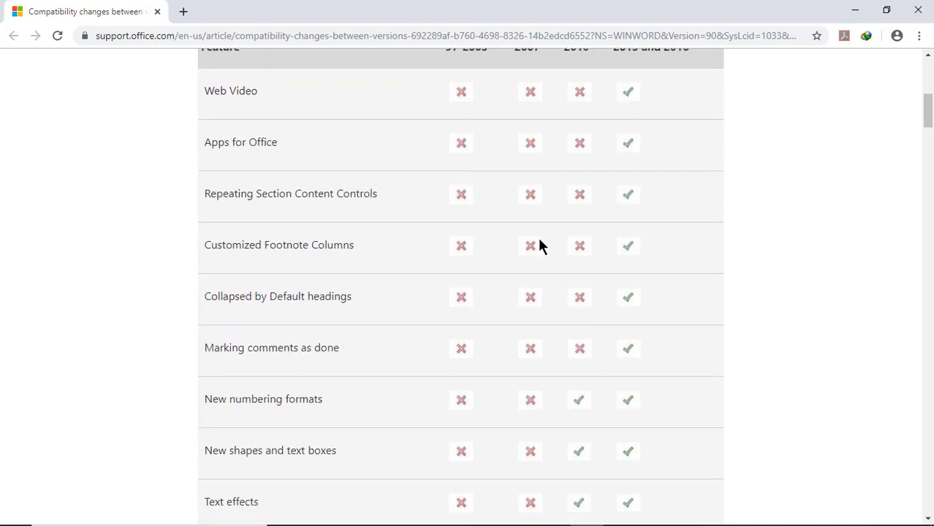
scroll(539, 245, "down", 1)
scroll(540, 245, "down", 1)
scroll(540, 245, "down", 1)
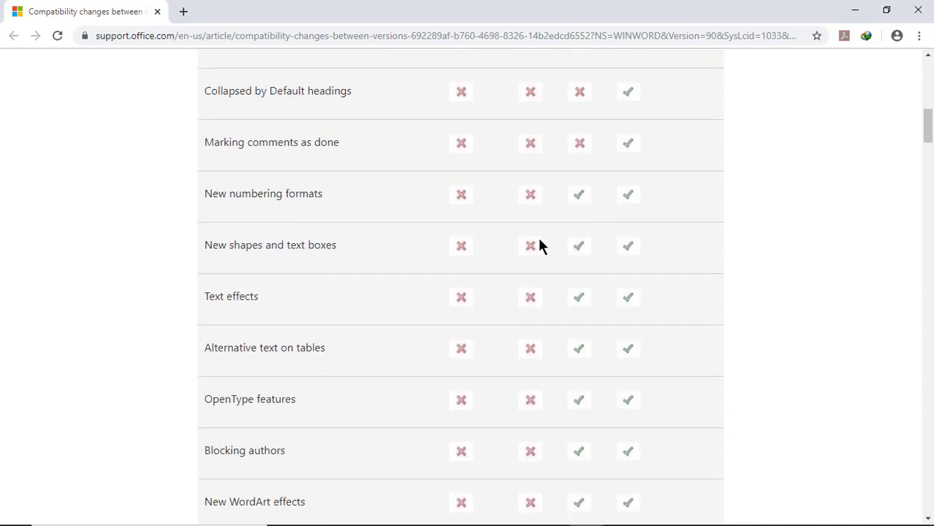
scroll(534, 211, "down", 1)
scroll(521, 196, "down", 1)
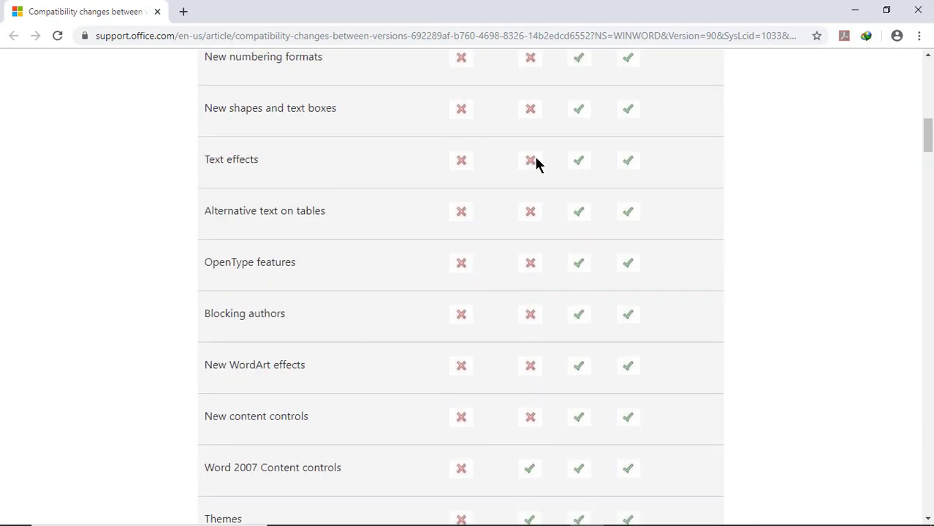
scroll(535, 161, "down", 2)
scroll(551, 248, "up", 3)
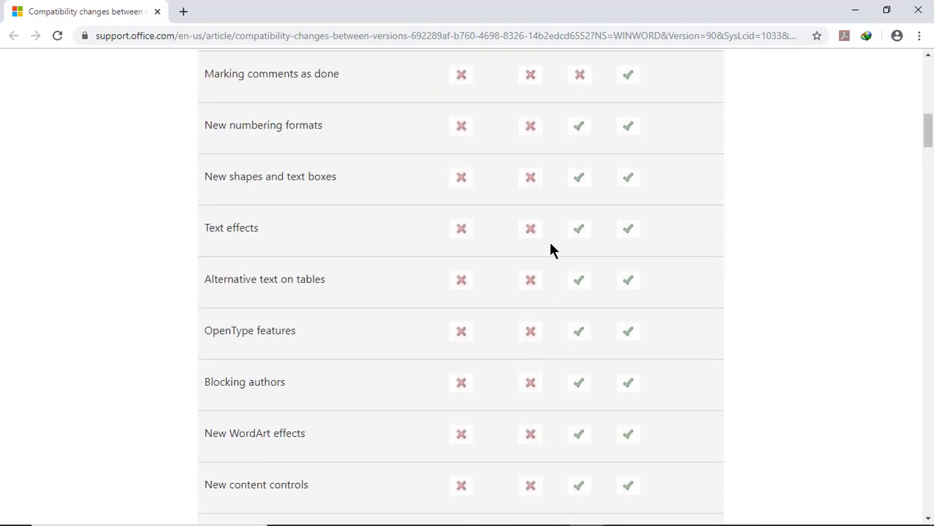
scroll(551, 249, "up", 2)
scroll(552, 249, "up", 1)
scroll(554, 250, "up", 2)
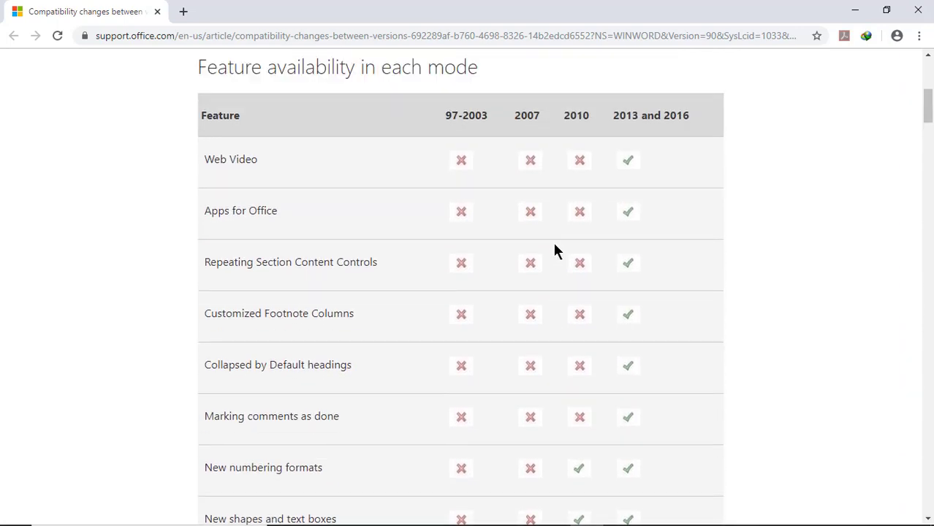
scroll(553, 250, "up", 2)
scroll(553, 250, "up", 2)
scroll(554, 249, "up", 2)
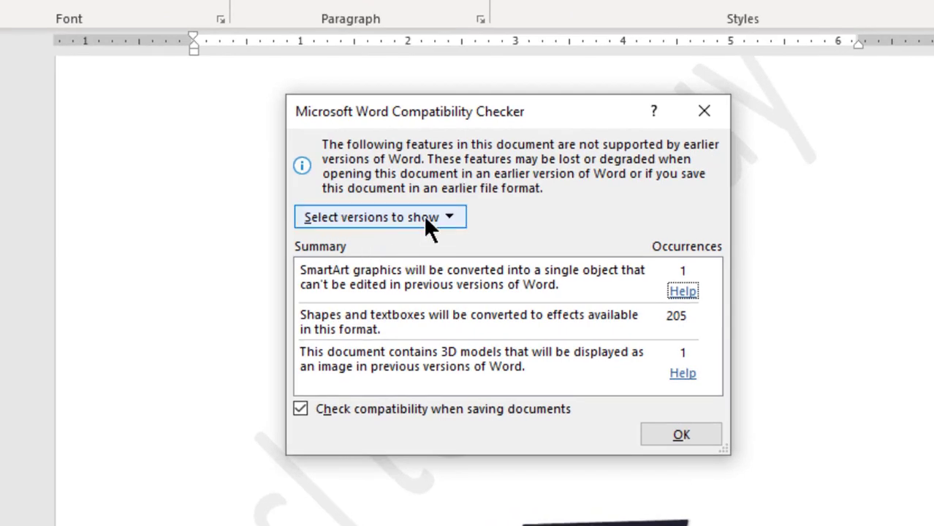
Open the Compatibility Checker's Select versions to show list
left_click(424, 217)
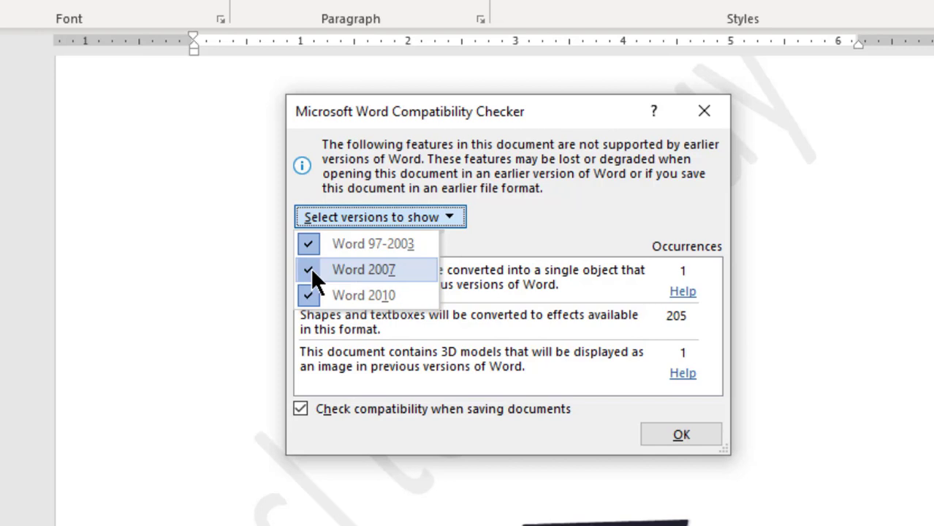
Exclude Word 97-2003 and toggle Word 2007 in the version list, comparing the Summary issues
left_click(344, 216)
left_click(346, 218)
left_click(313, 241)
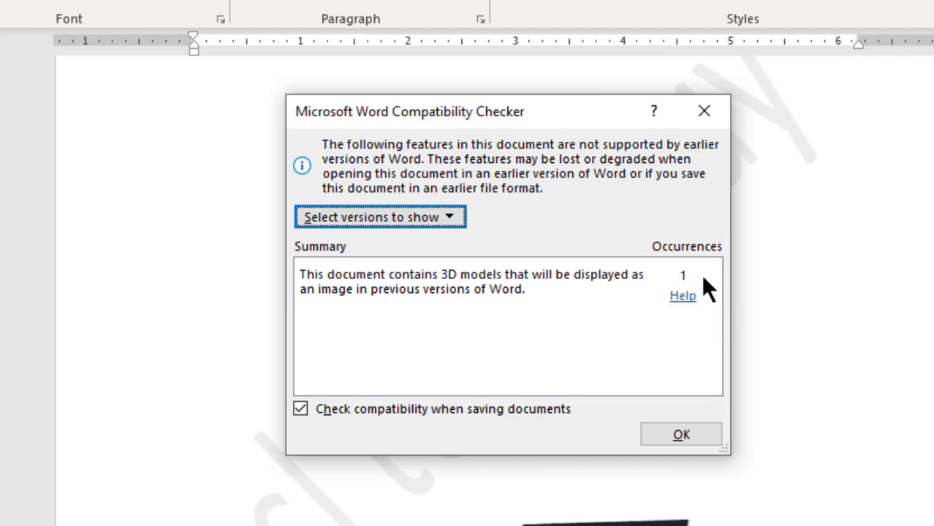
left_click(450, 217)
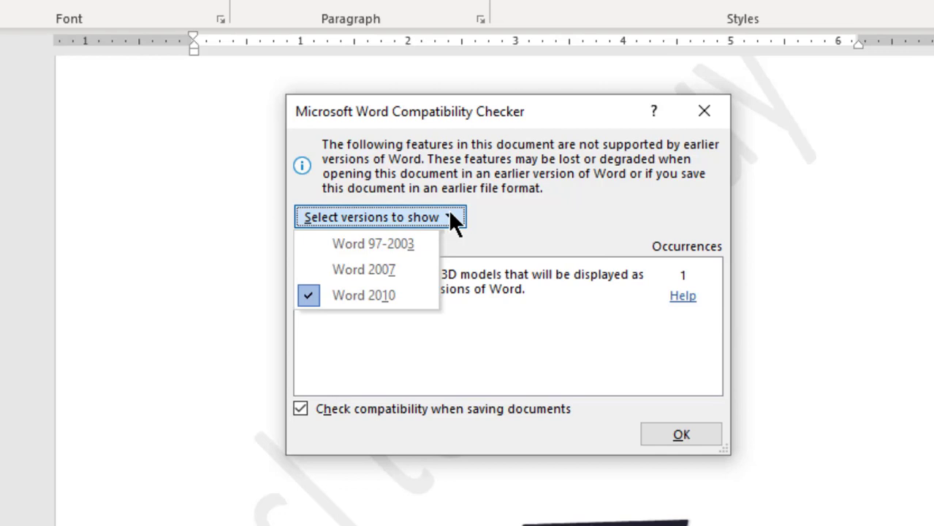
left_click(307, 271)
Re-include Word 97-2003 so the report lists SmartArt, 205 shapes/textboxes and the 3D model
left_click(335, 219)
left_click(335, 349)
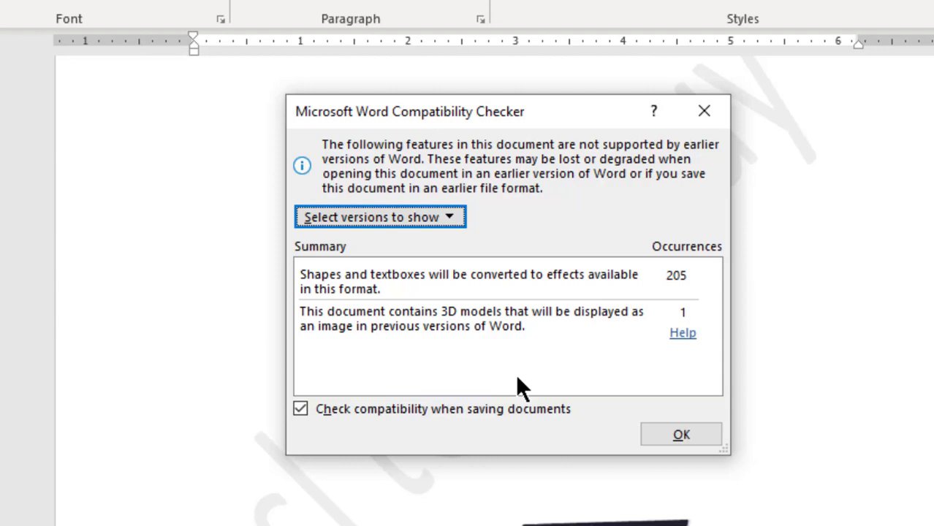
left_click(454, 214)
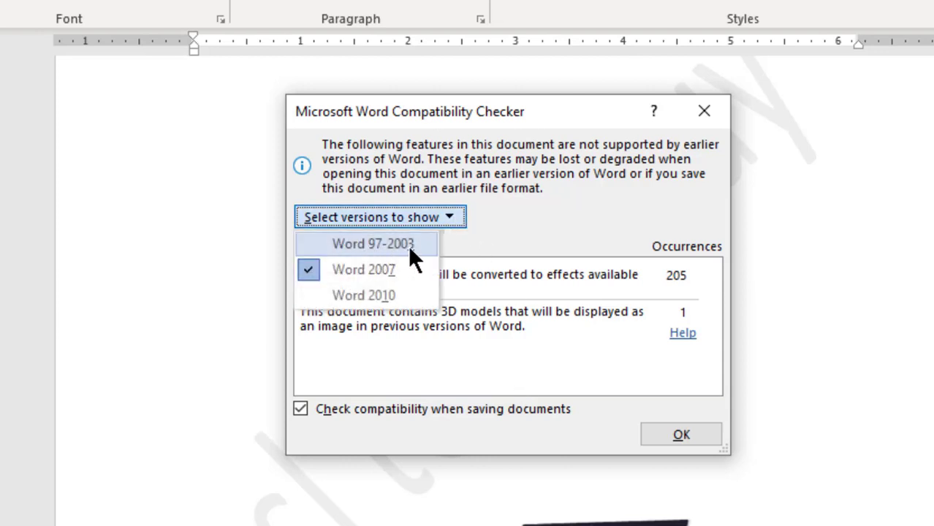
left_click(314, 248)
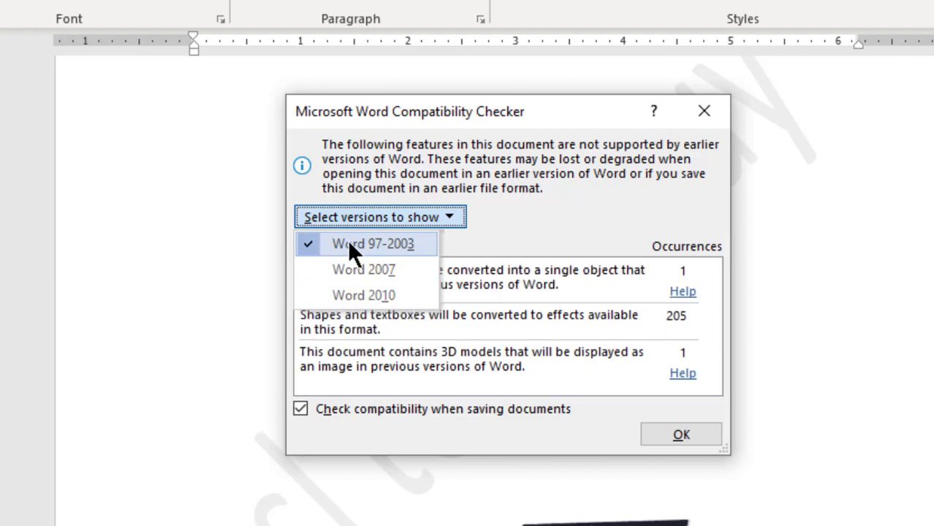
left_click(371, 217)
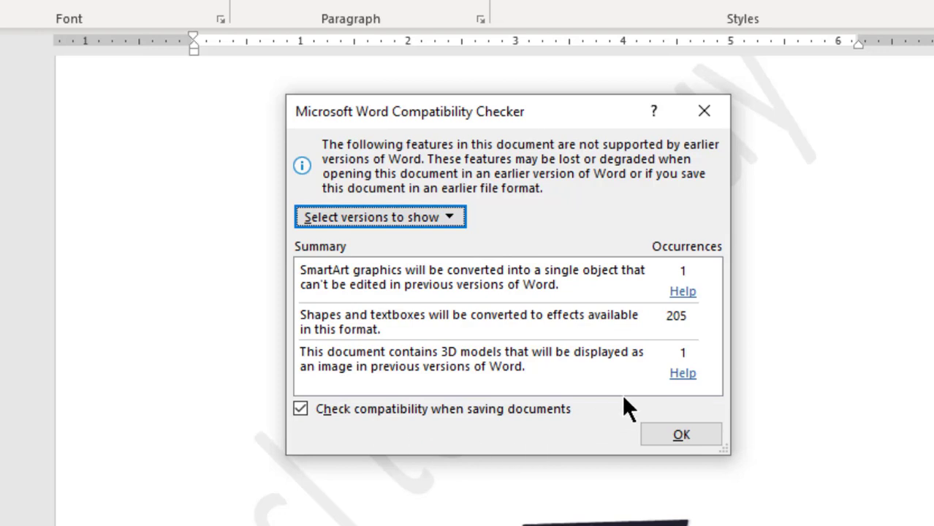
Close the compatibility report unchanged, returning to the page 18 pie diagram
left_click(439, 213)
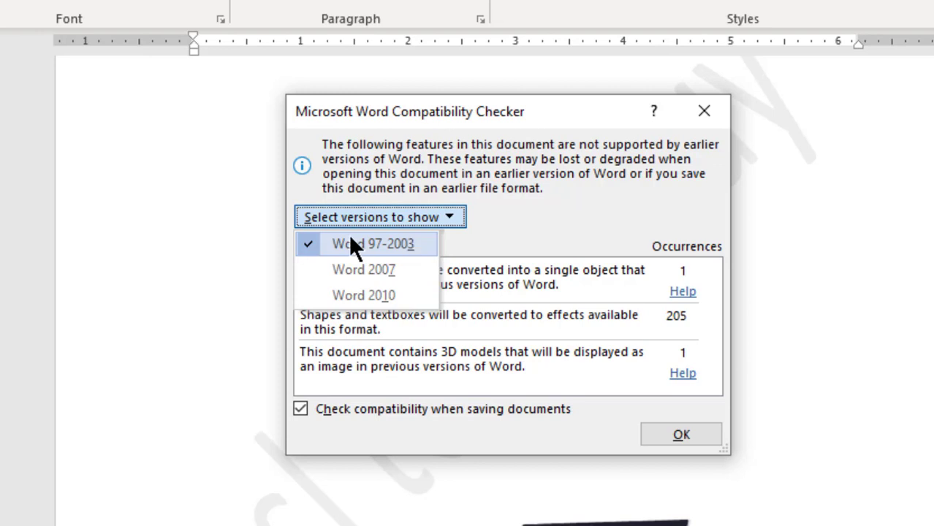
left_click(556, 213)
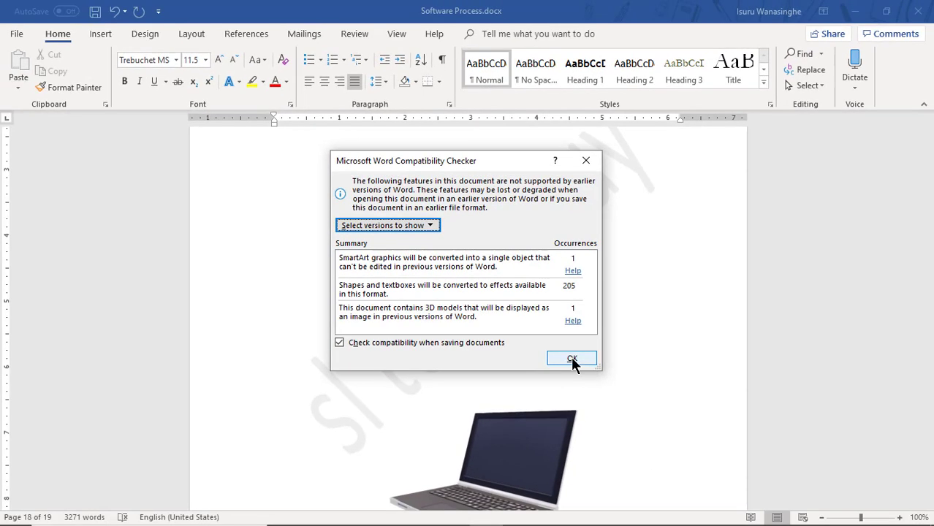
left_click(572, 361)
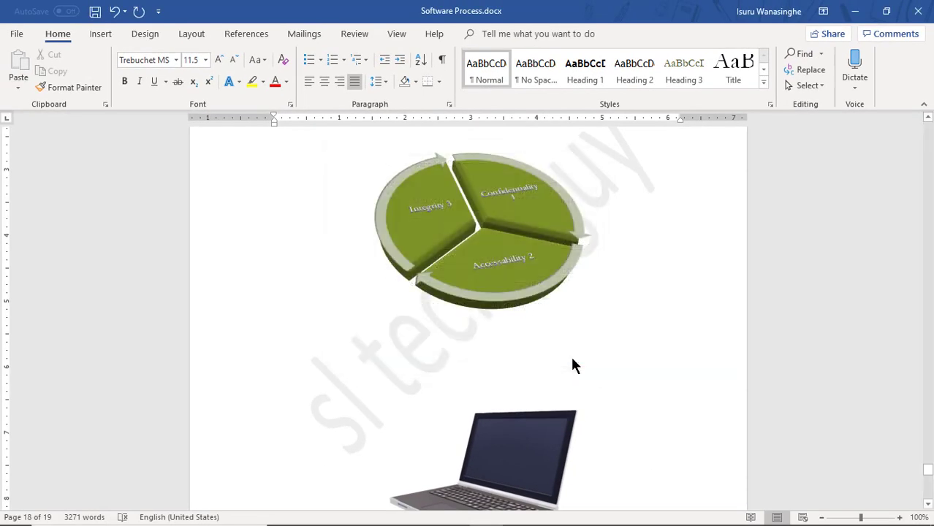
scroll(607, 381, "up", 2)
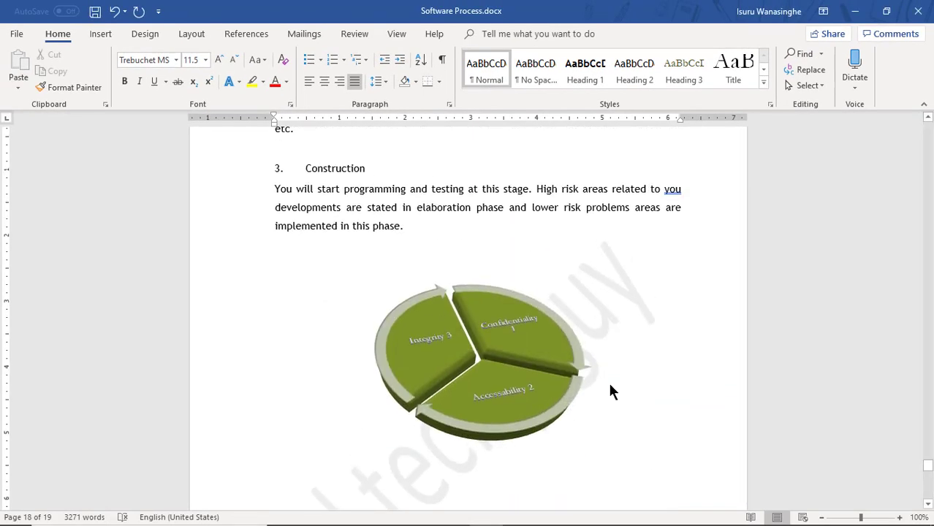
scroll(609, 381, "up", 2)
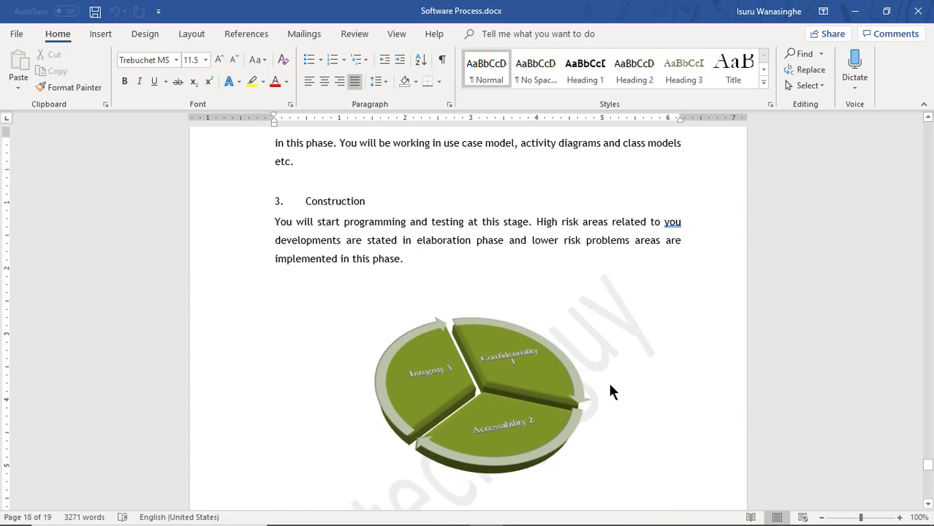
left_click(612, 392)
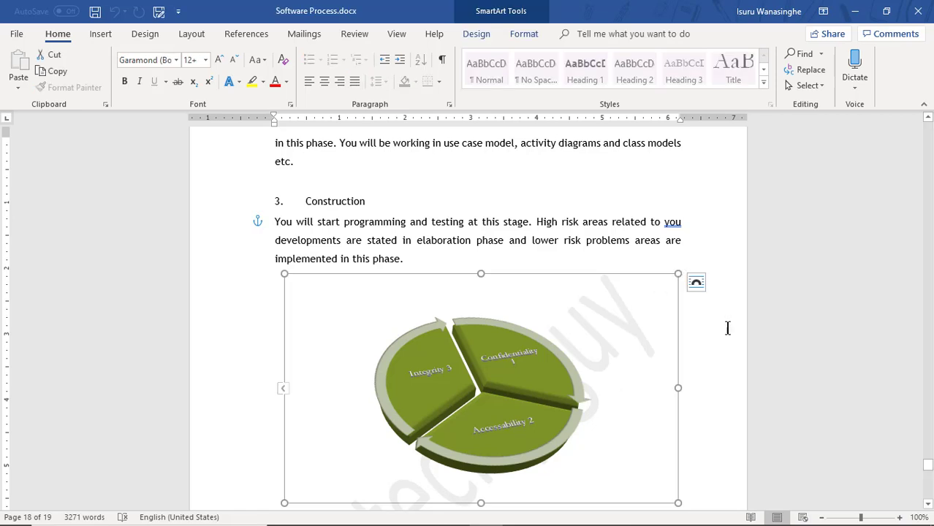
left_click(728, 345)
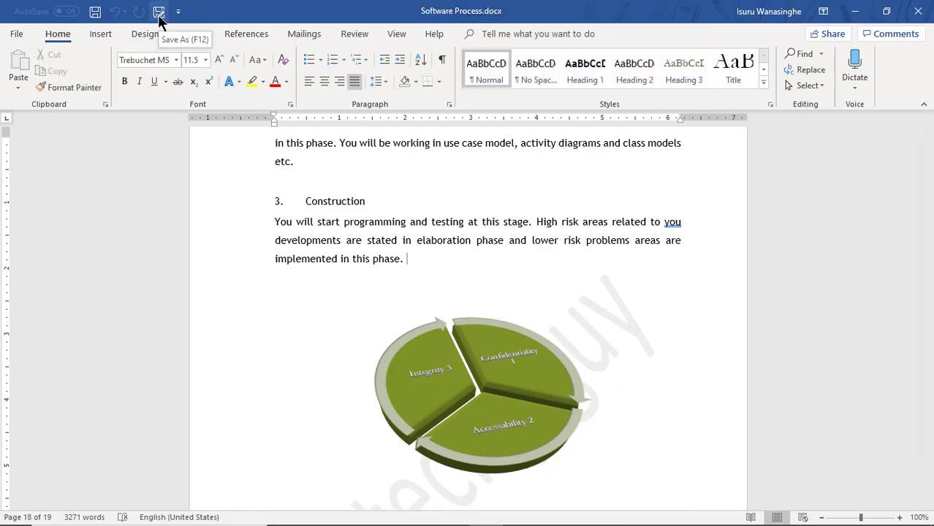
Save Software Process to the Desktop as a Word 97-2003 Document (*.doc)
left_click(159, 13)
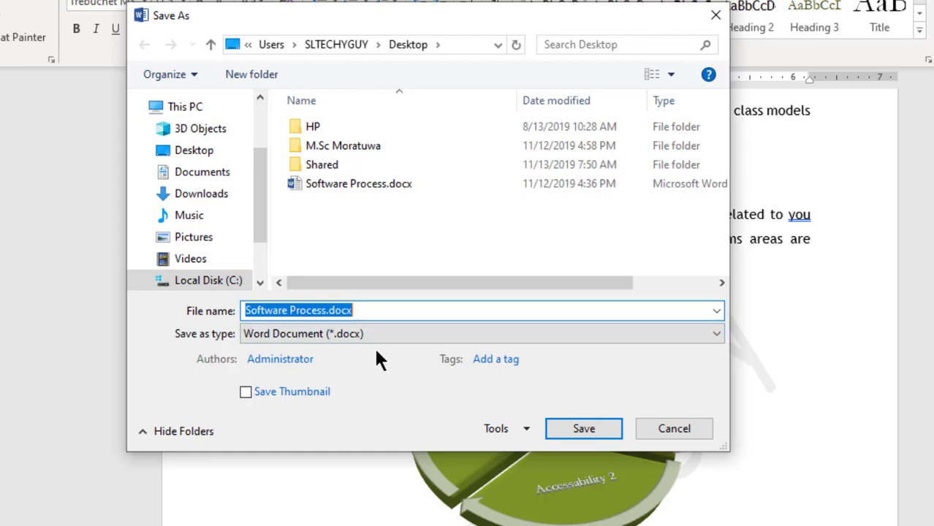
left_click(512, 337)
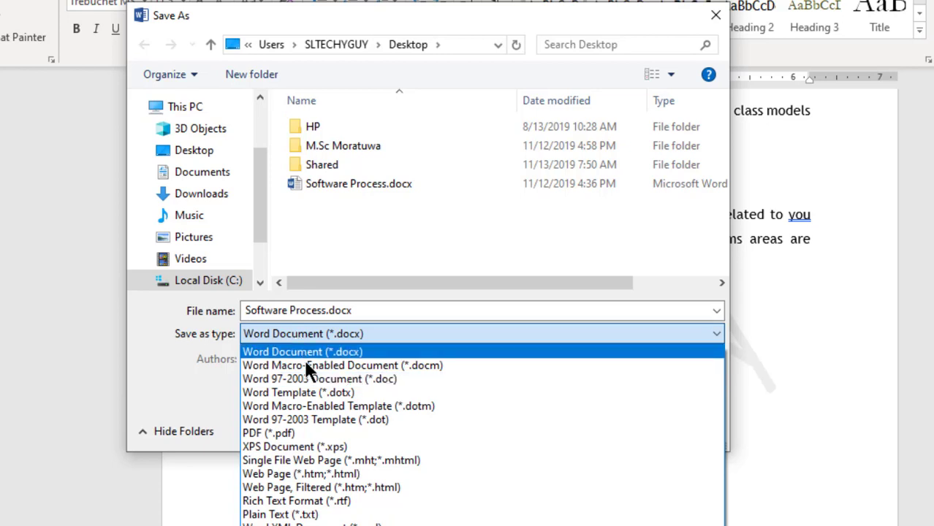
left_click(388, 381)
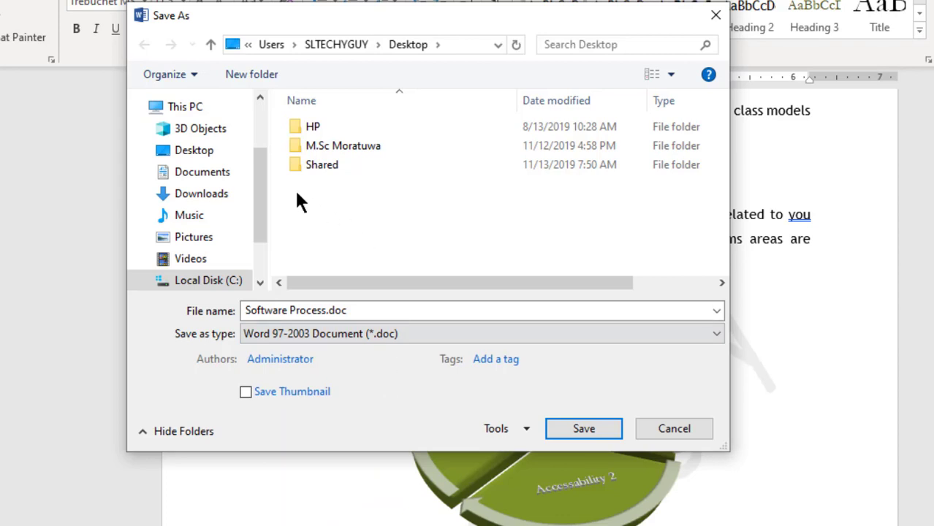
left_click(193, 150)
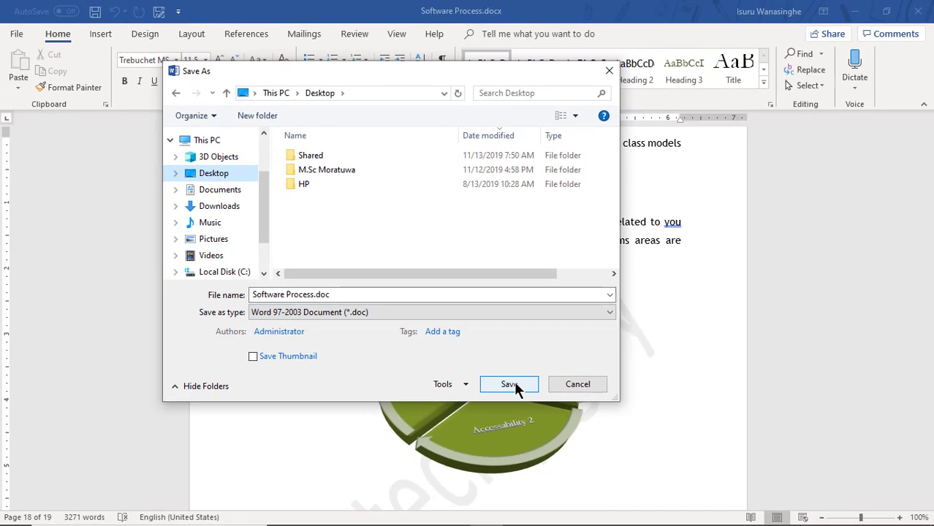
left_click(515, 383)
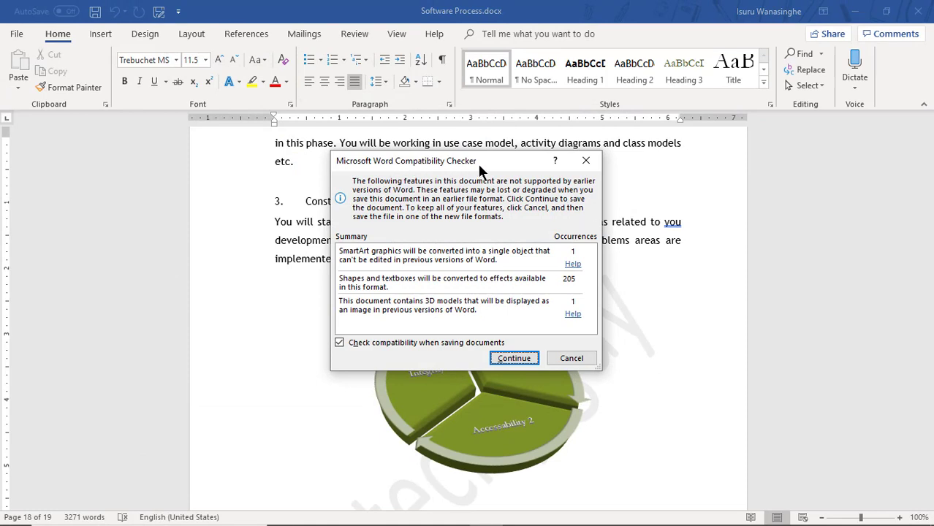
Continue saving despite the Compatibility Checker warnings about SmartArt, shapes and the 3D model
left_click(515, 364)
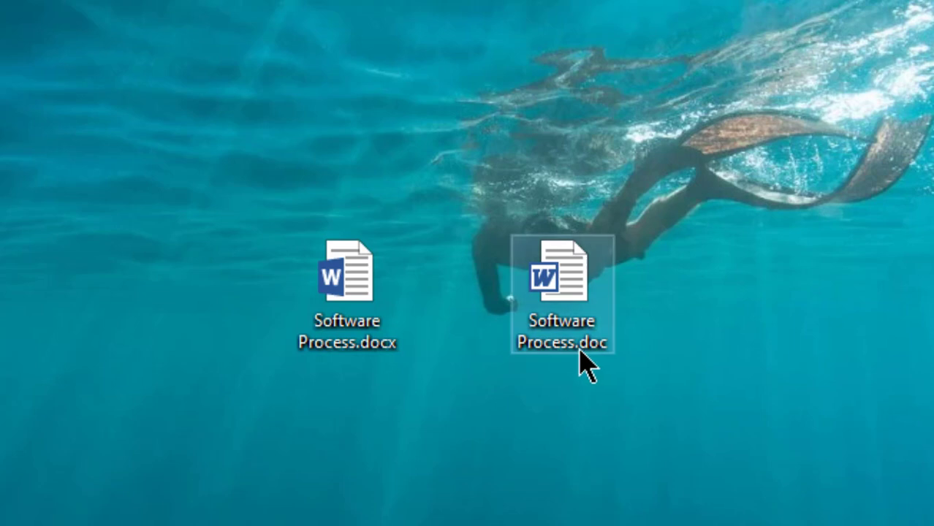
Open the Software Process.doc desktop icon in Word
mouse_move(598, 352)
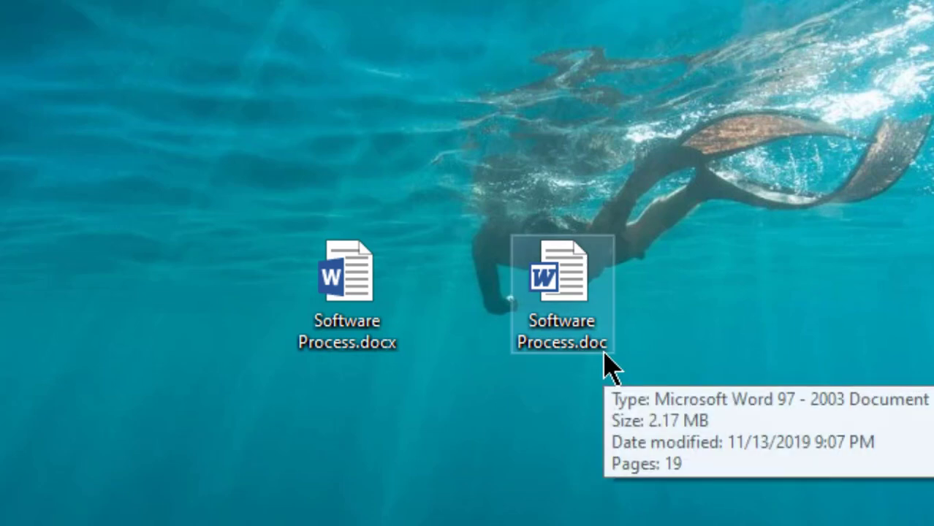
double_click(575, 304)
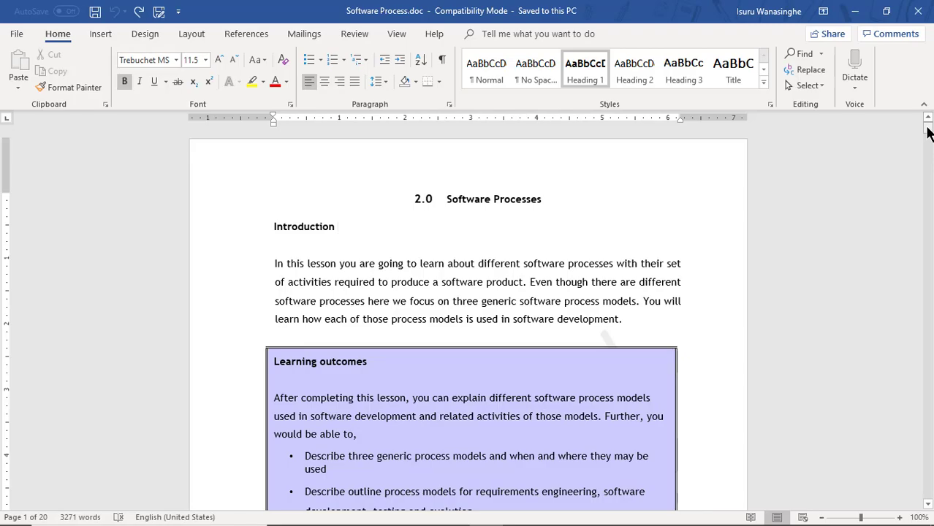
Select the converted pie chart picture on page 18 and save the document
left_click_drag(929, 132, 929, 460)
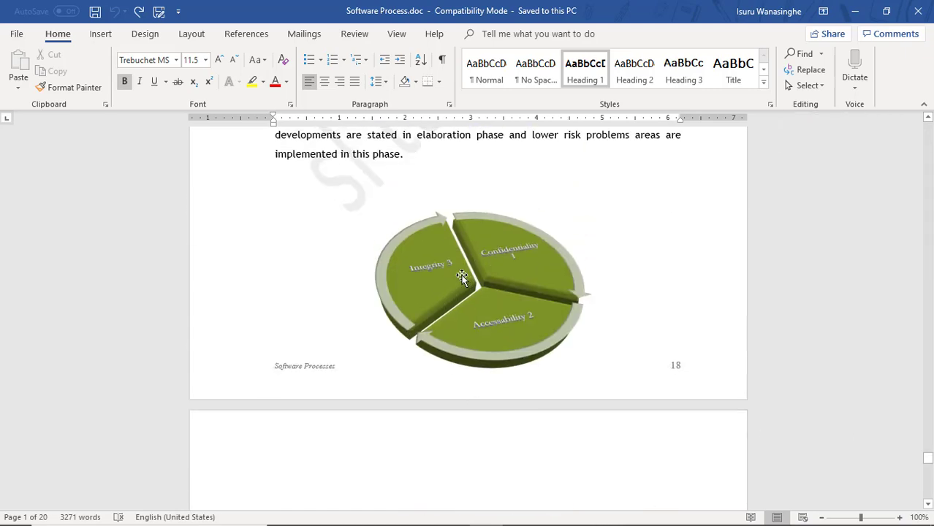
left_click(459, 272)
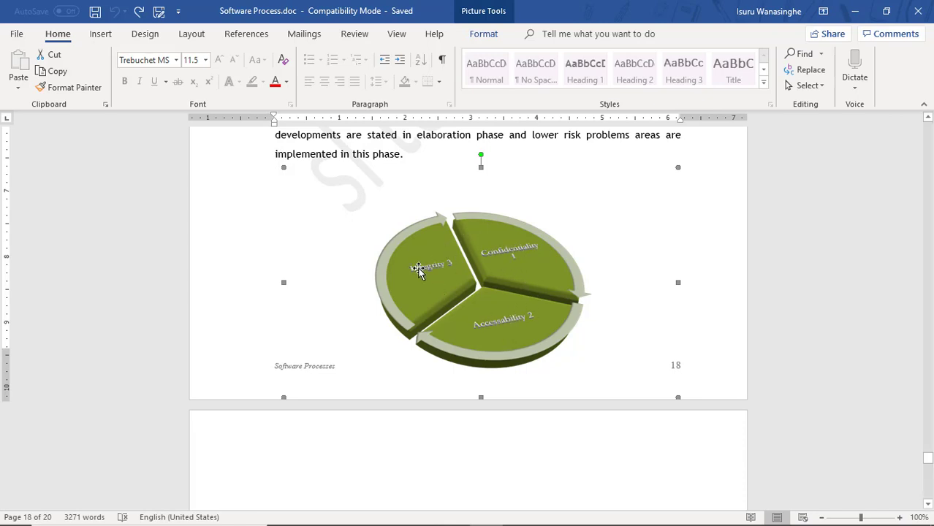
key("ctrl+s")
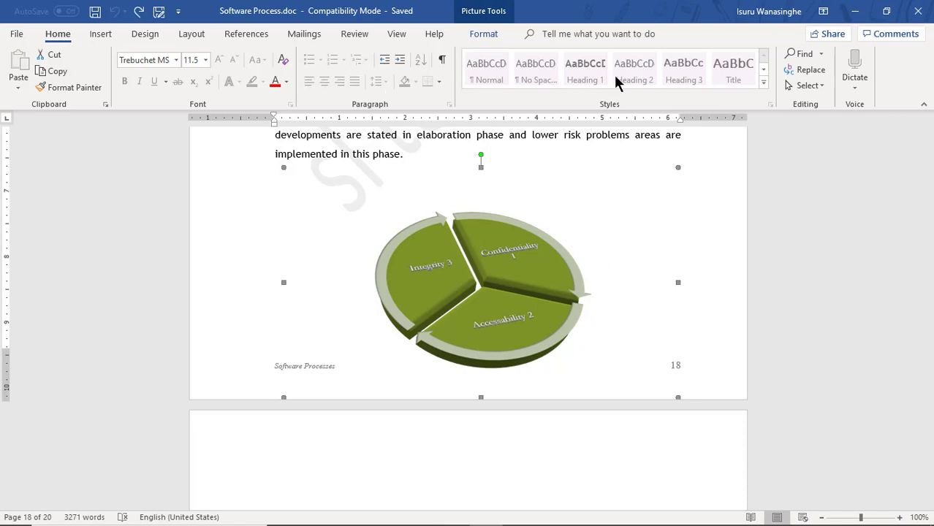
Nudge the page 19 laptop picture slightly right, then reselect the pie chart picture
scroll(621, 188, "down", 2)
scroll(574, 203, "down", 3)
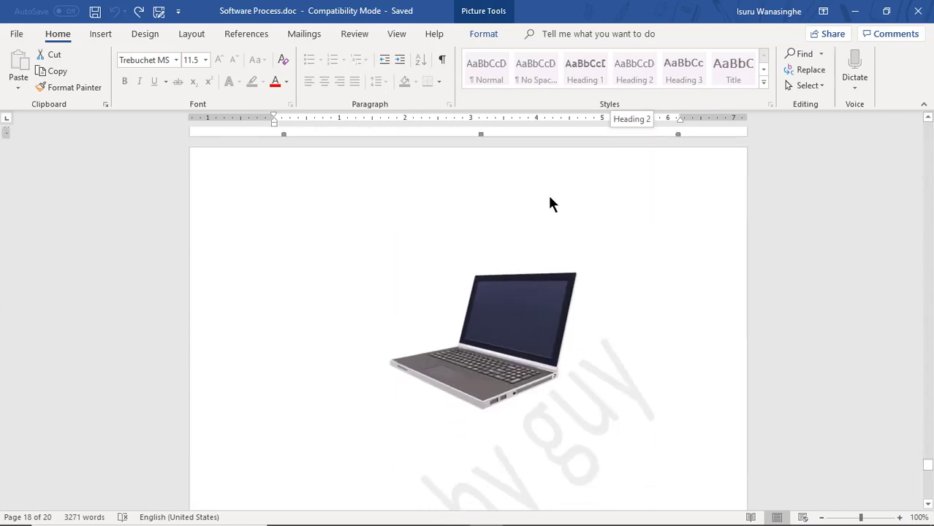
scroll(563, 208, "down", 3)
scroll(611, 274, "up", 1)
left_click(493, 295)
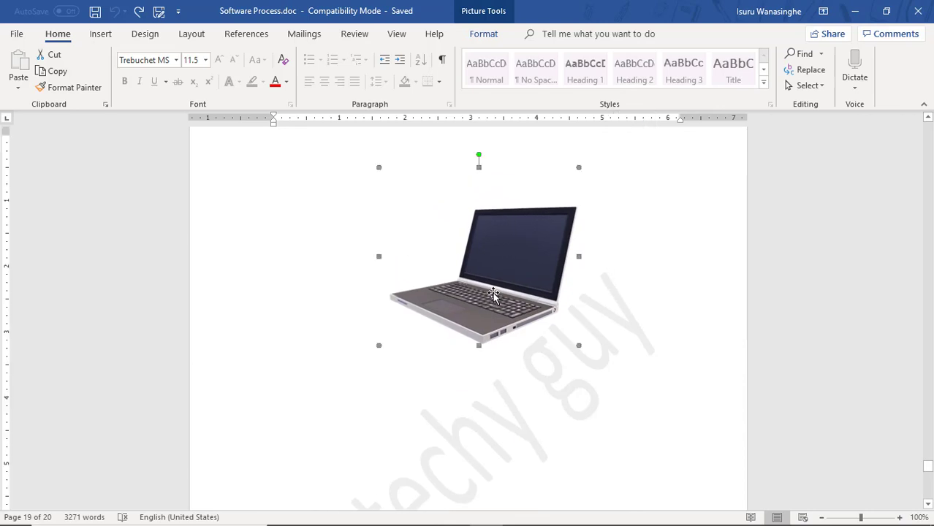
left_click_drag(505, 276, 523, 276)
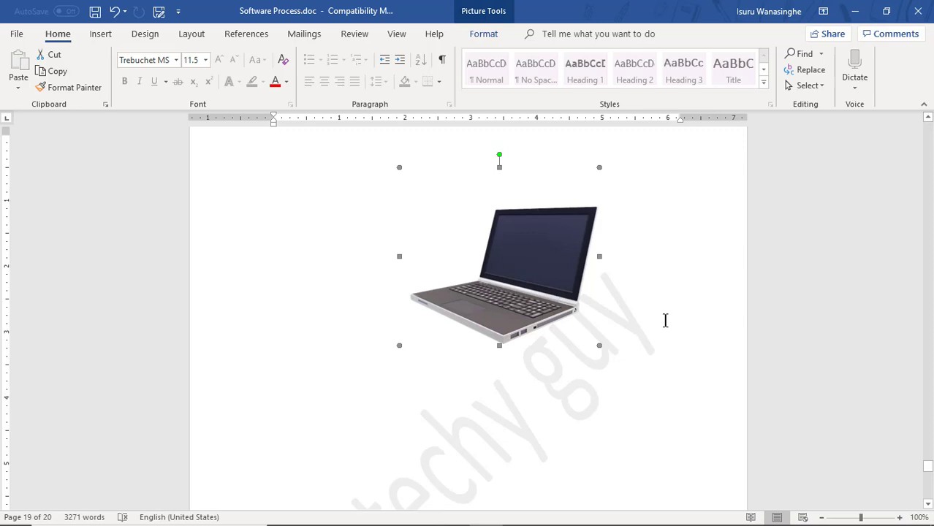
left_click(666, 320)
scroll(537, 319, "up", 10)
left_click(539, 330)
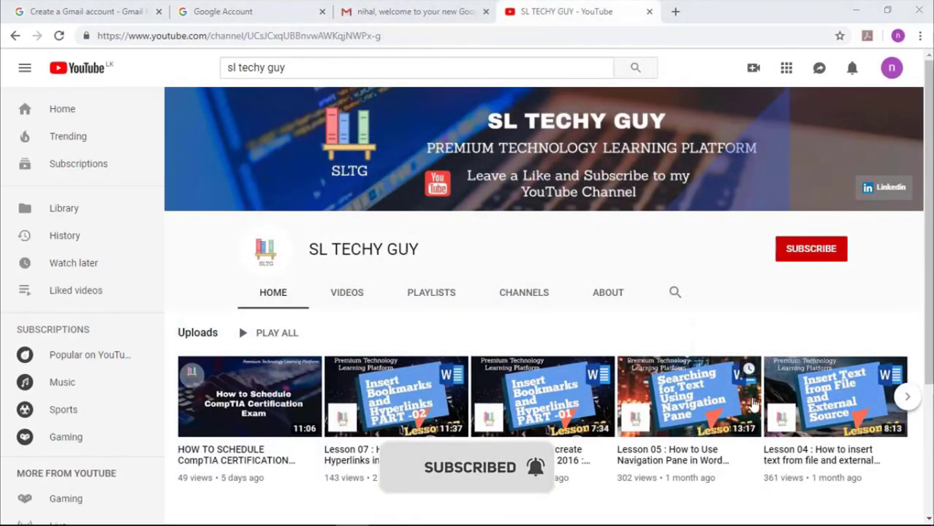
Subscribe to SL TECHY GUY and turn on notifications for all new videos
left_click(811, 258)
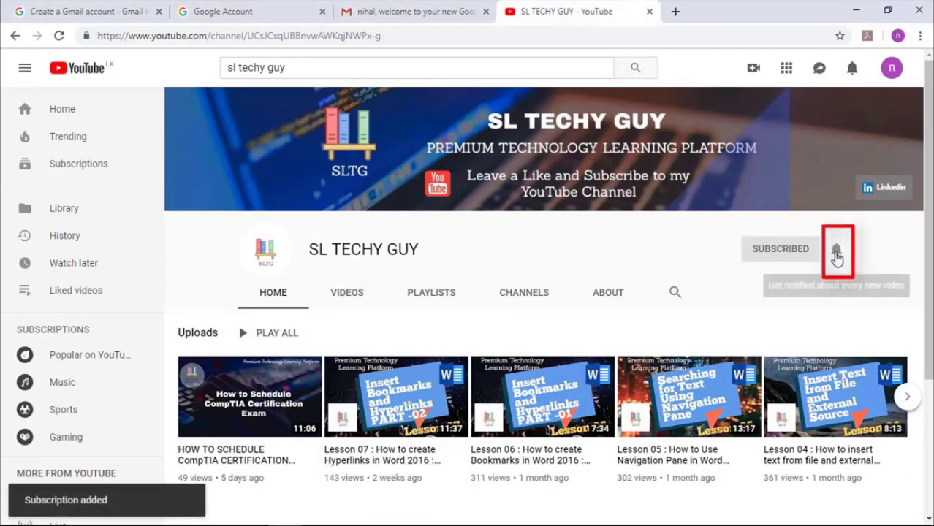
left_click(837, 254)
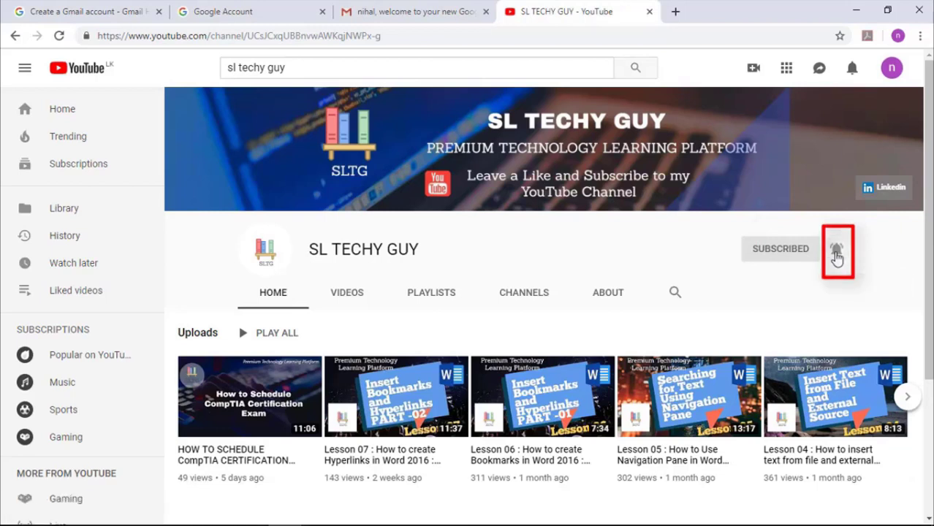